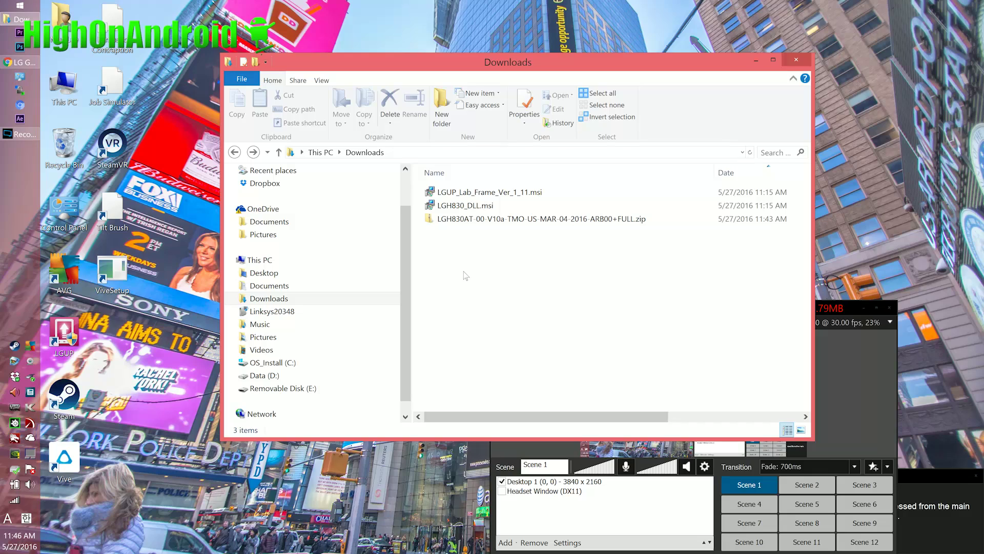
- Open the StockROMs.net download page for the T-Mobile H830 firmware from LGG5Root's stock firmware list
{"action": "left_click", "coordinate": [19, 69]}
{"action": "scroll", "coordinate": [241, 225], "scroll_direction": "up", "scroll_amount": 2}
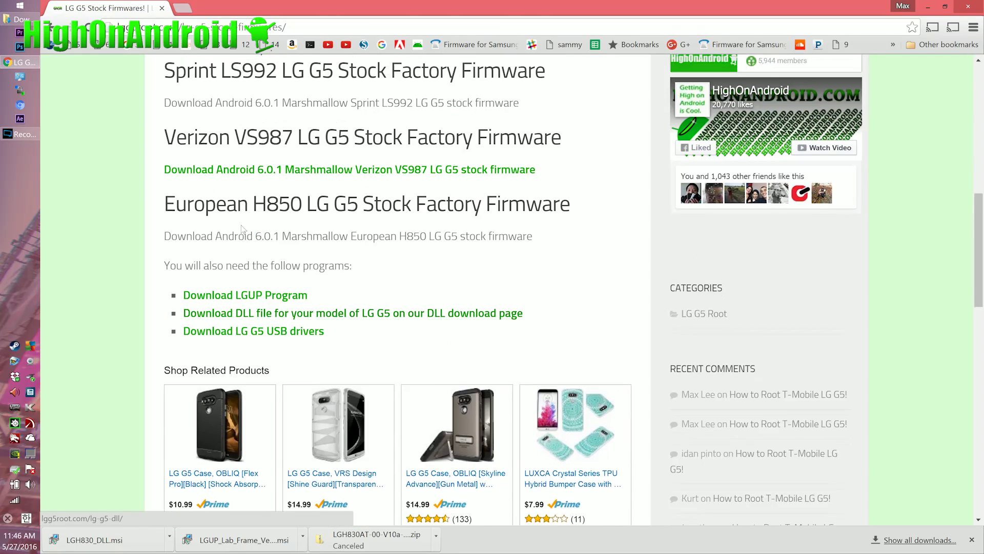
{"action": "scroll", "coordinate": [240, 215], "scroll_direction": "up", "scroll_amount": 2}
{"action": "scroll", "coordinate": [238, 205], "scroll_direction": "up", "scroll_amount": 3}
{"action": "scroll", "coordinate": [235, 195], "scroll_direction": "up", "scroll_amount": 3}
{"action": "scroll", "coordinate": [235, 194], "scroll_direction": "up", "scroll_amount": 2}
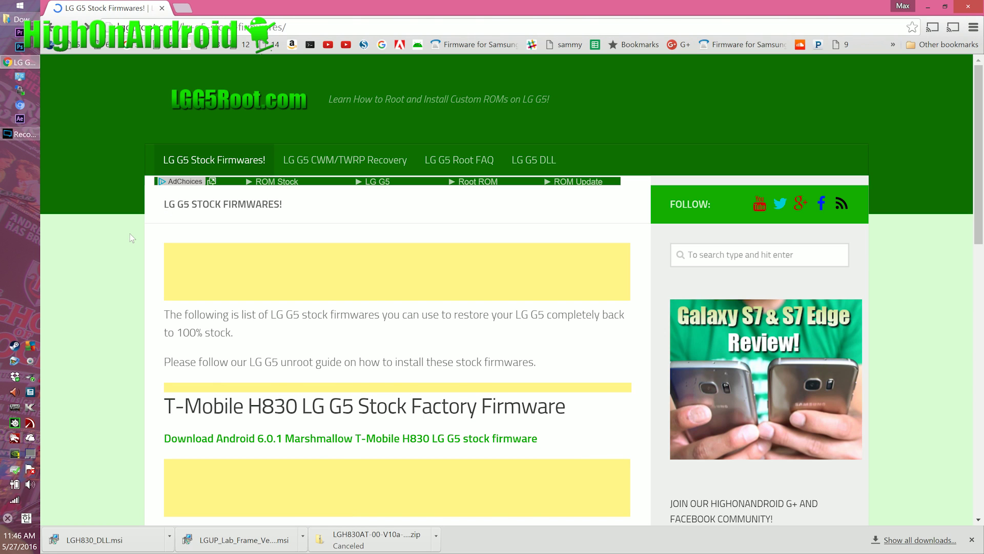
{"action": "scroll", "coordinate": [146, 241], "scroll_direction": "down", "scroll_amount": 2}
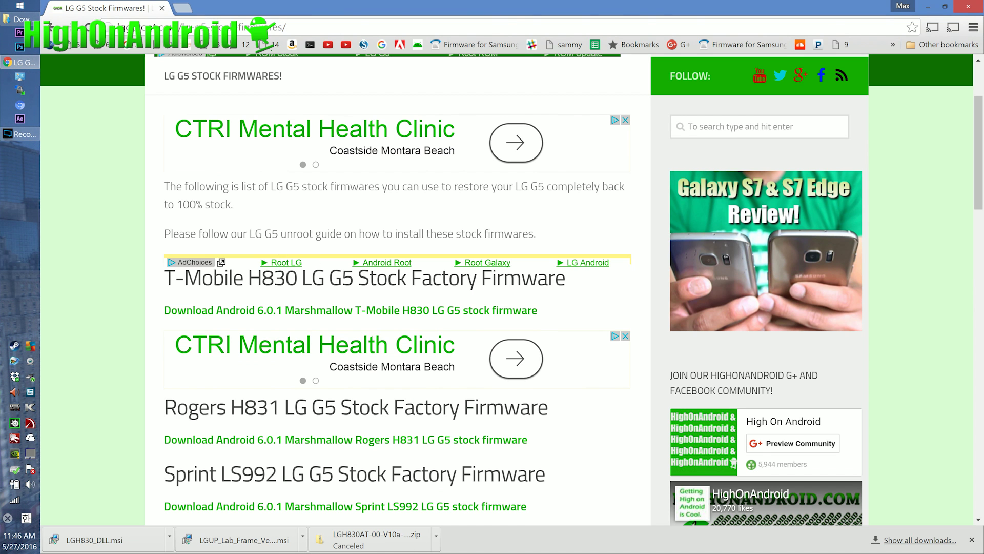
{"action": "scroll", "coordinate": [135, 247], "scroll_direction": "down", "scroll_amount": 1}
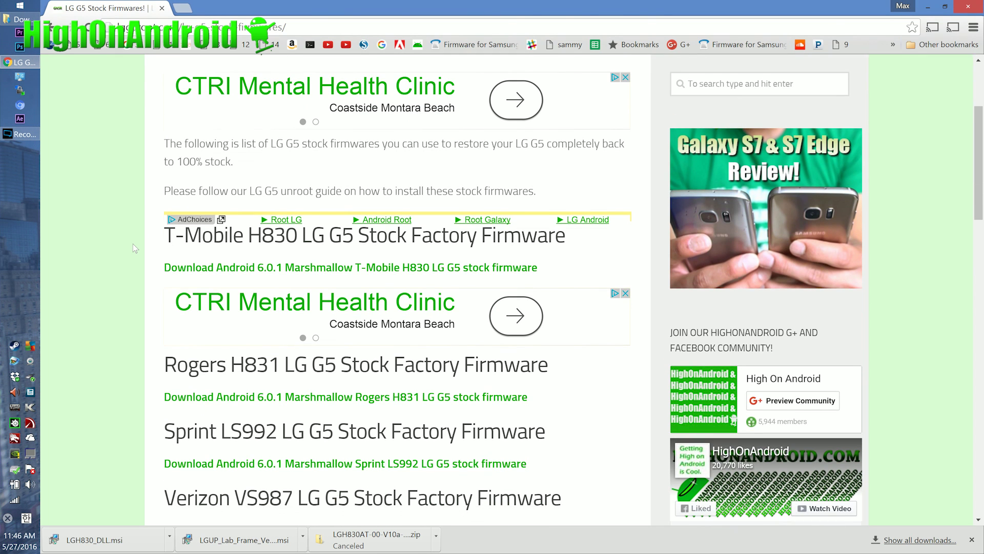
{"action": "scroll", "coordinate": [134, 243], "scroll_direction": "down", "scroll_amount": 1}
{"action": "scroll", "coordinate": [134, 244], "scroll_direction": "down", "scroll_amount": 1}
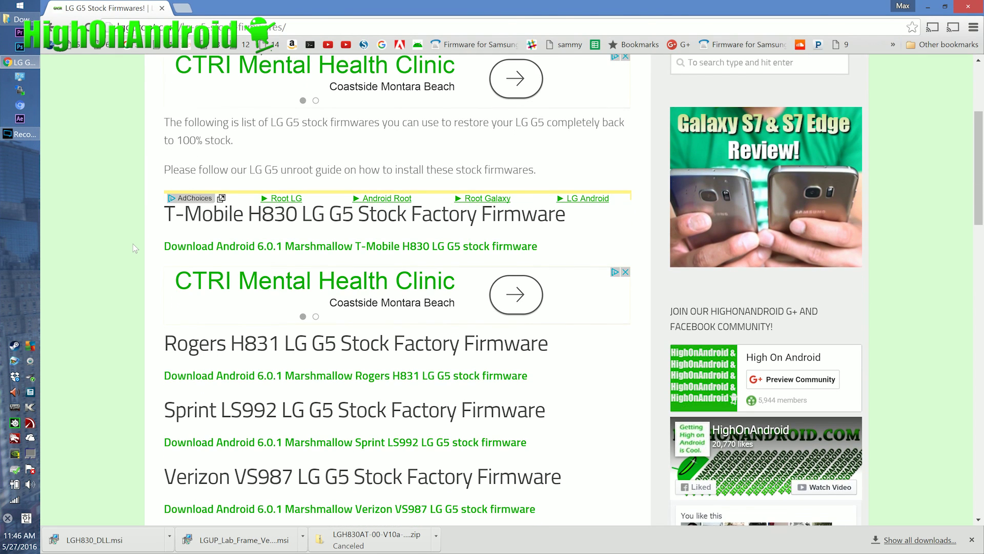
{"action": "scroll", "coordinate": [132, 244], "scroll_direction": "down", "scroll_amount": 1}
{"action": "scroll", "coordinate": [131, 245], "scroll_direction": "down", "scroll_amount": 1}
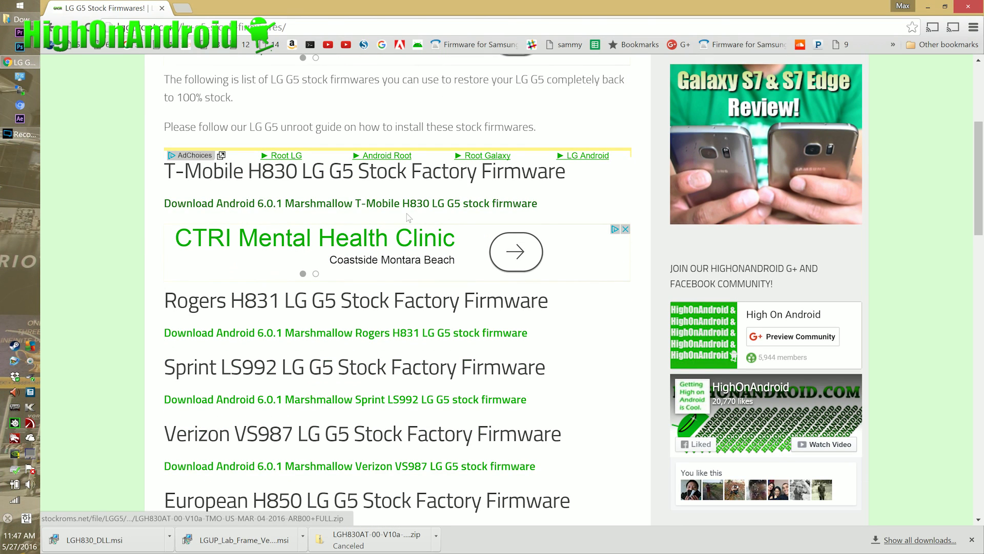
{"action": "left_click", "coordinate": [322, 334]}
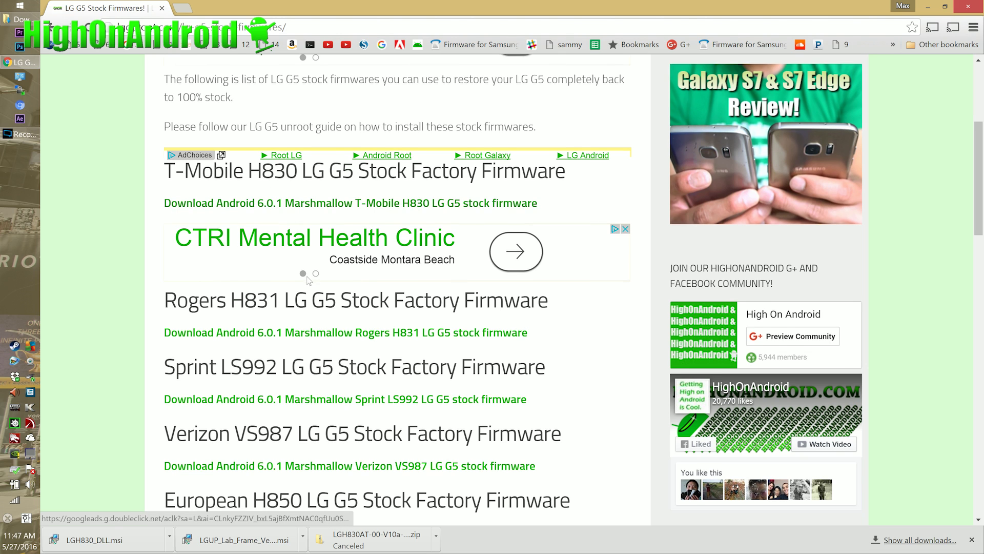
{"action": "scroll", "coordinate": [303, 286], "scroll_direction": "down", "scroll_amount": 1}
{"action": "scroll", "coordinate": [303, 285], "scroll_direction": "down", "scroll_amount": 1}
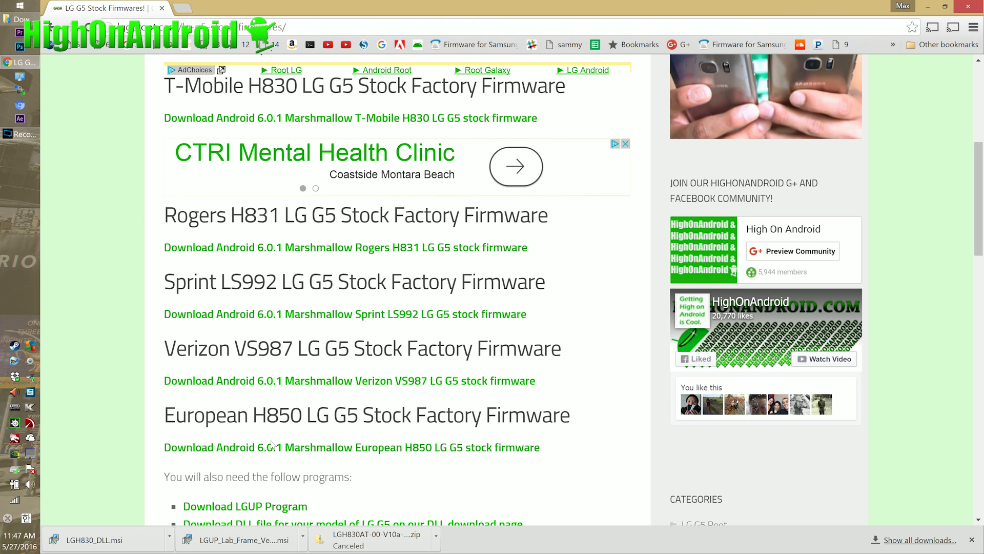
{"action": "scroll", "coordinate": [271, 449], "scroll_direction": "down", "scroll_amount": 1}
{"action": "scroll", "coordinate": [272, 450], "scroll_direction": "up", "scroll_amount": 1}
- Start downloading the 1.83 GB LGH830AT T-Mobile firmware zip from the StockROMs File Details section
{"action": "left_click", "coordinate": [279, 160]}
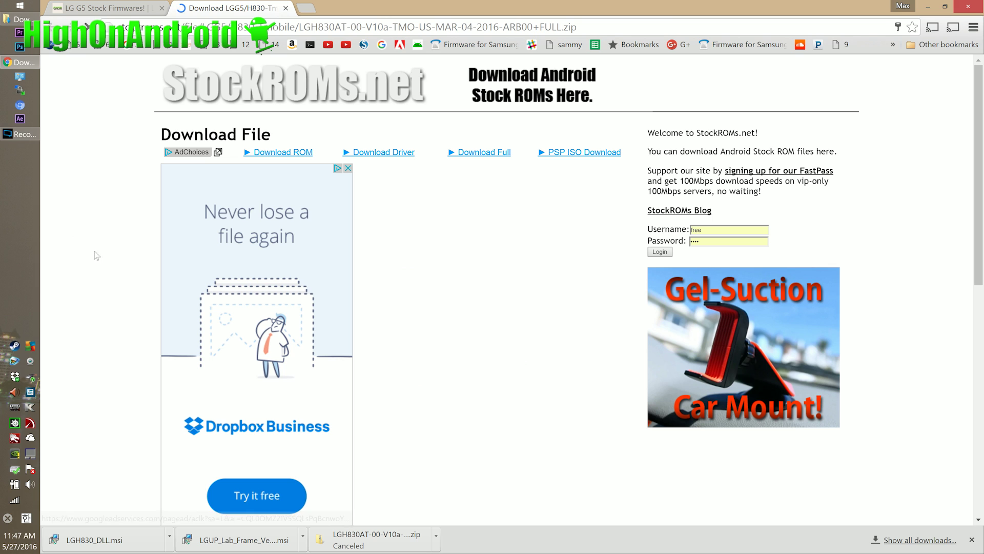
{"action": "scroll", "coordinate": [111, 265], "scroll_direction": "down", "scroll_amount": 2}
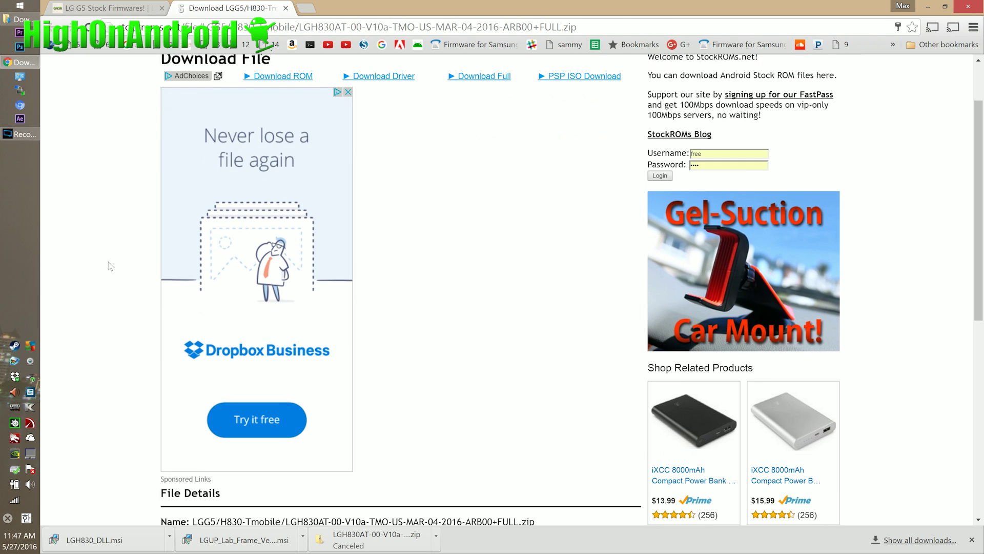
{"action": "scroll", "coordinate": [111, 265], "scroll_direction": "down", "scroll_amount": 2}
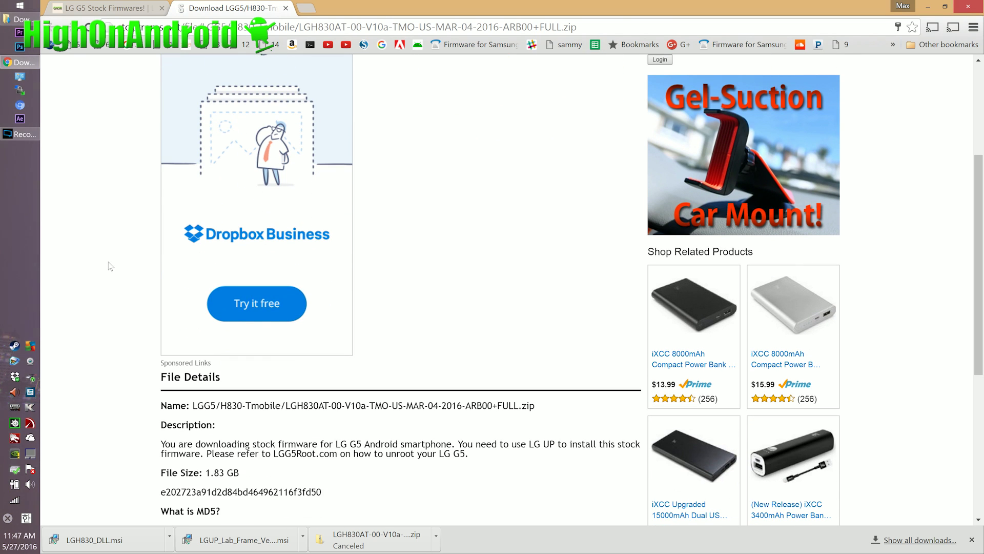
{"action": "scroll", "coordinate": [111, 266], "scroll_direction": "down", "scroll_amount": 2}
{"action": "scroll", "coordinate": [111, 274], "scroll_direction": "down", "scroll_amount": 3}
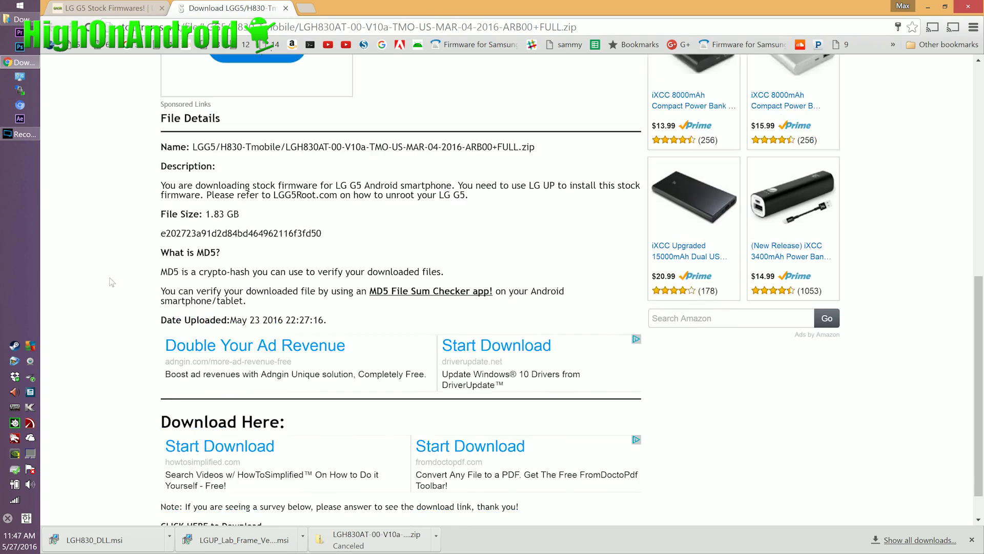
{"action": "scroll", "coordinate": [112, 282], "scroll_direction": "down", "scroll_amount": 1}
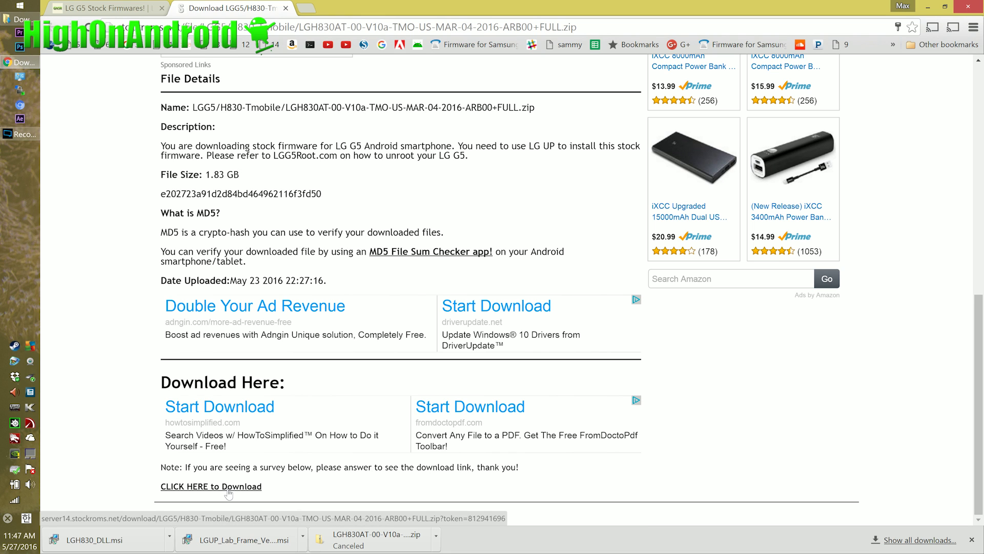
{"action": "left_click", "coordinate": [228, 487]}
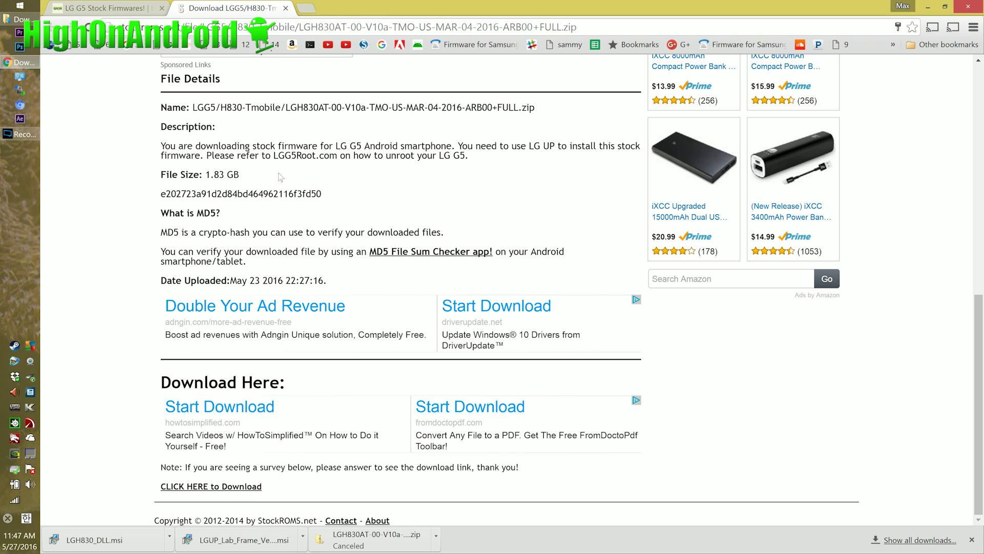
{"action": "scroll", "coordinate": [267, 203], "scroll_direction": "up", "scroll_amount": 3}
{"action": "scroll", "coordinate": [267, 202], "scroll_direction": "up", "scroll_amount": 2}
{"action": "scroll", "coordinate": [264, 205], "scroll_direction": "up", "scroll_amount": 4}
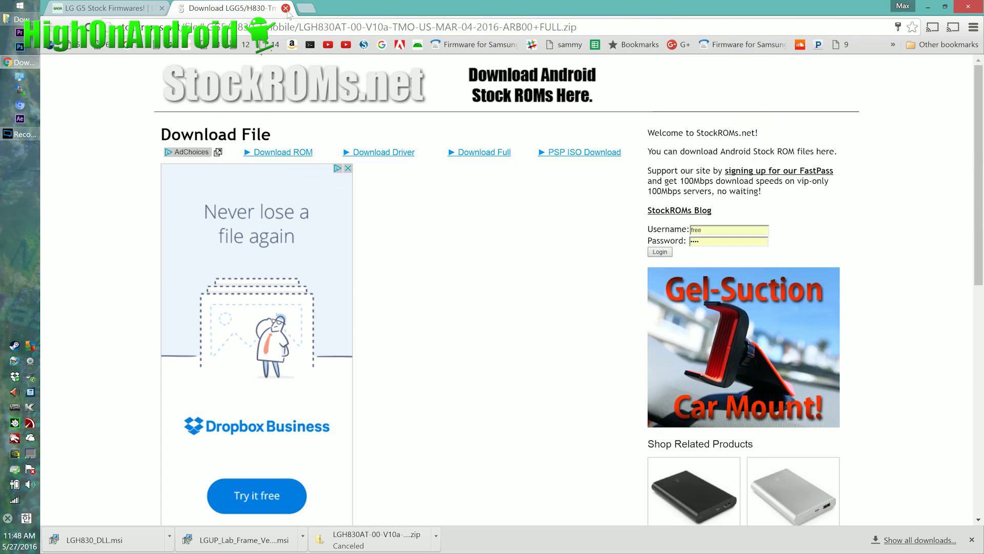
- Close the StockROMs tab with Ctrl+W and open LGG5Root's LG G5 DLL download page
{"action": "key", "text": "ctrl+w"}
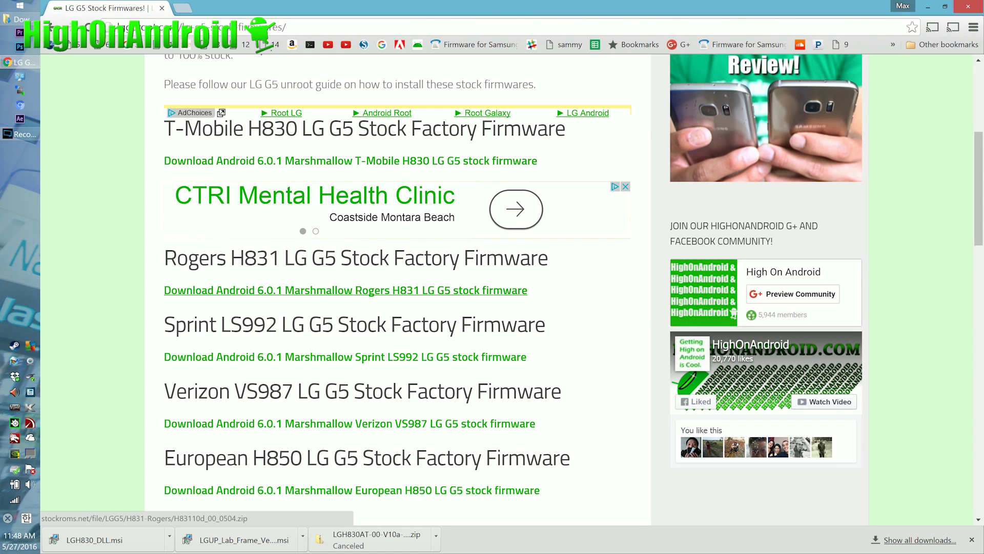
{"action": "scroll", "coordinate": [241, 291], "scroll_direction": "down", "scroll_amount": 2}
{"action": "scroll", "coordinate": [242, 313], "scroll_direction": "down", "scroll_amount": 2}
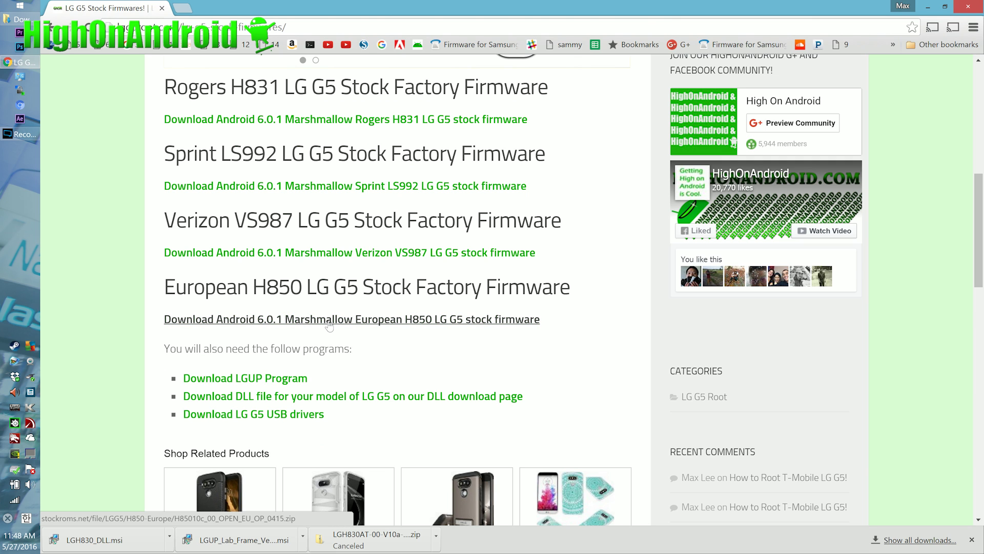
{"action": "scroll", "coordinate": [329, 324], "scroll_direction": "down", "scroll_amount": 1}
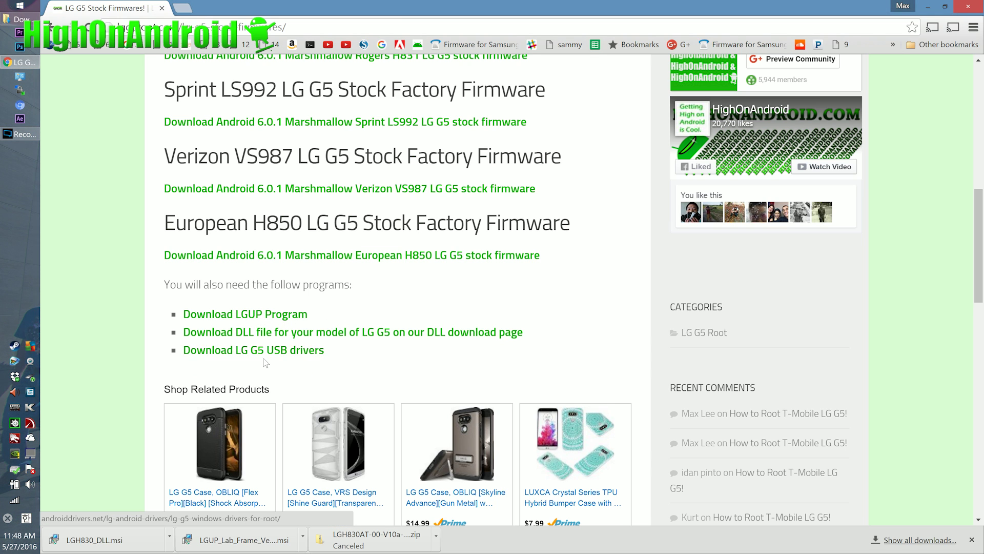
{"action": "left_click", "coordinate": [281, 334]}
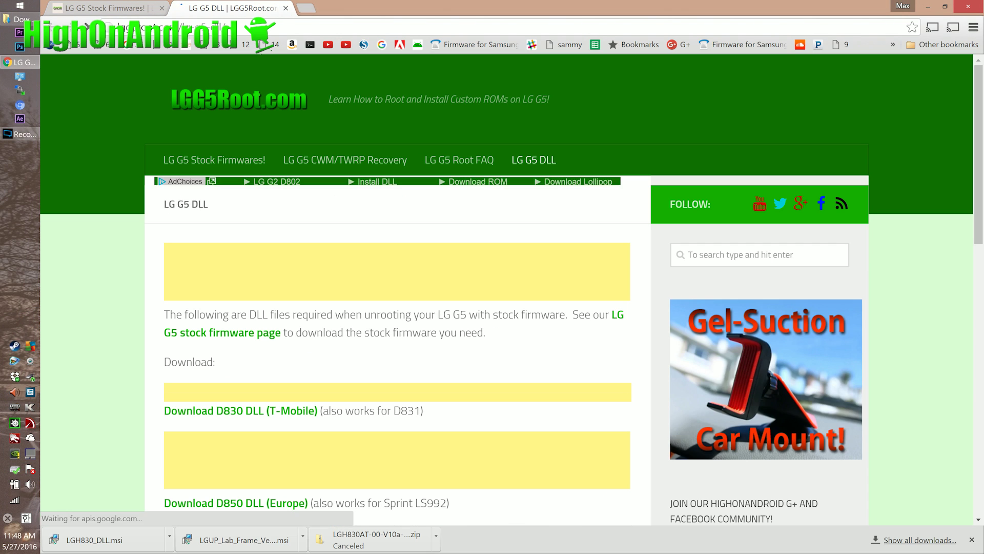
- Look over the T-Mobile, Europe and Verizon DLL downloads, then close the DLL page
{"action": "scroll", "coordinate": [154, 214], "scroll_direction": "down", "scroll_amount": 2}
{"action": "scroll", "coordinate": [154, 214], "scroll_direction": "down", "scroll_amount": 1}
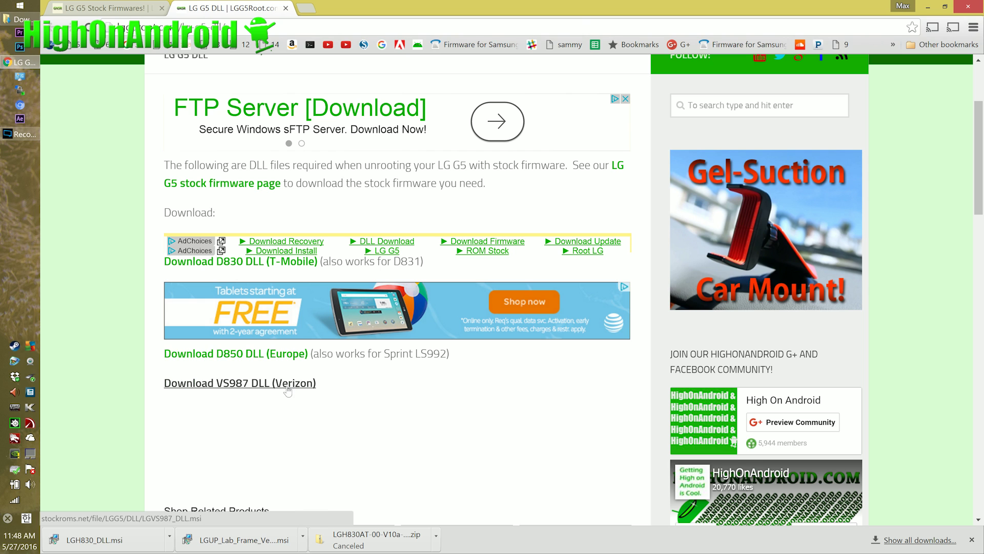
{"action": "left_click", "coordinate": [286, 8]}
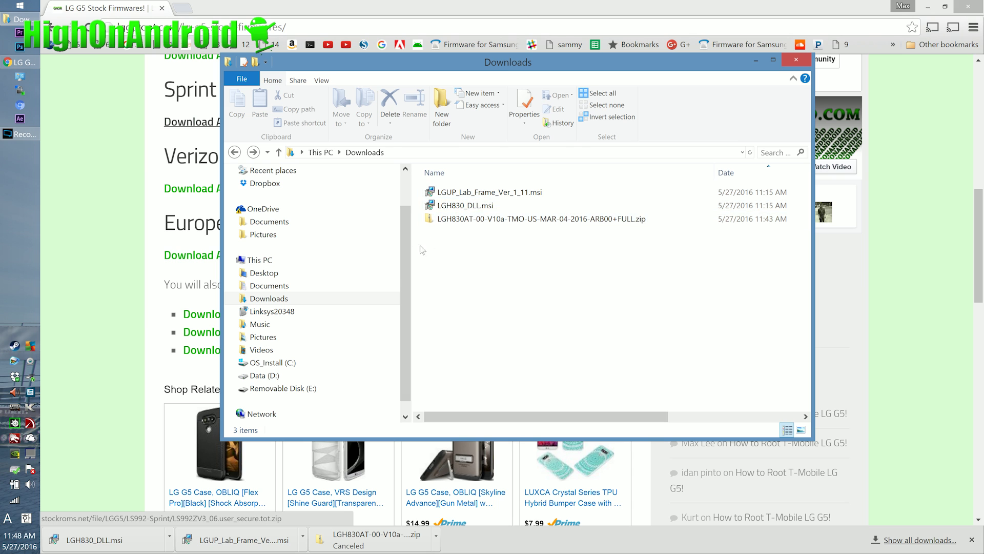
- Download the LG G5 Windows USB driver installer from AndroidDrivers.net and select it in Downloads
{"action": "left_click", "coordinate": [123, 263]}
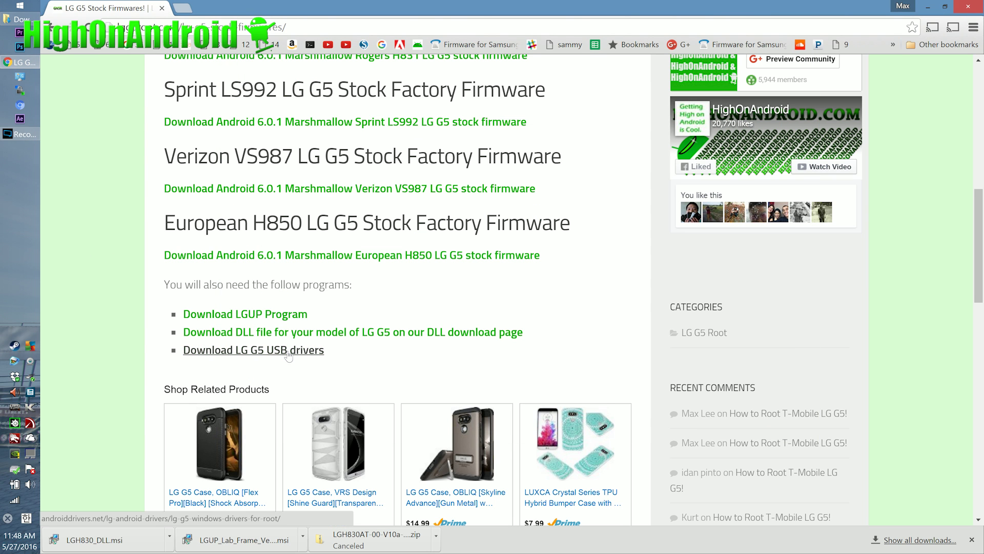
{"action": "left_click", "coordinate": [289, 351]}
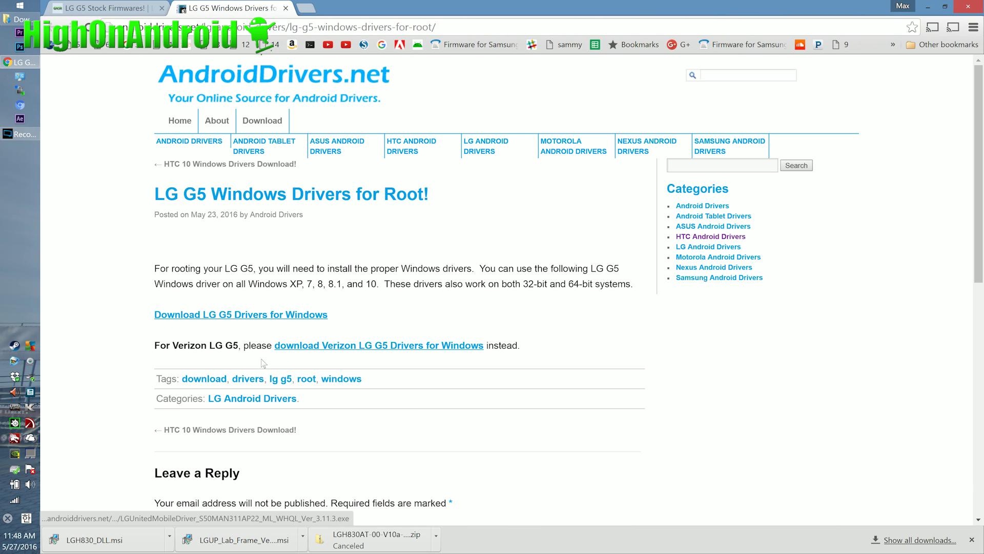
{"action": "left_click", "coordinate": [265, 314]}
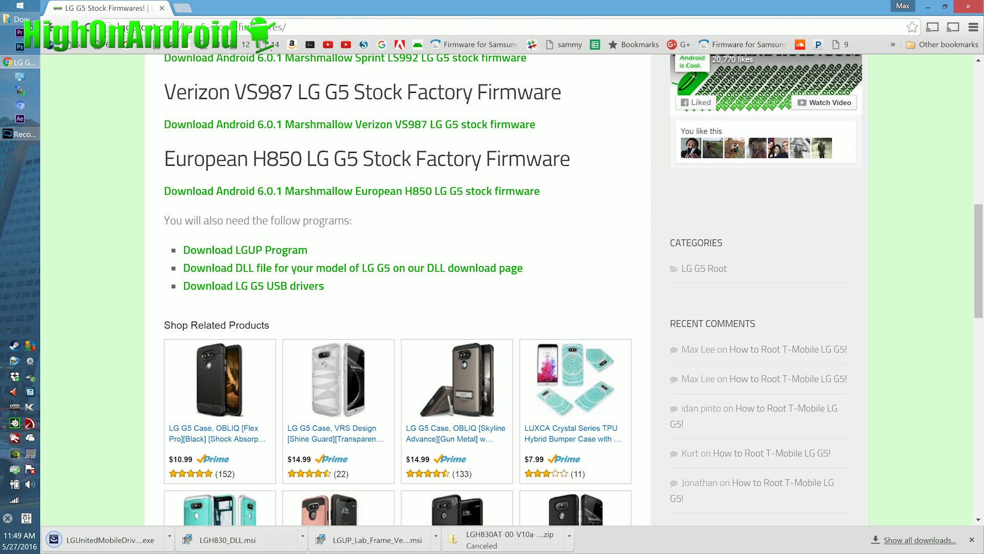
{"action": "left_click", "coordinate": [20, 19]}
{"action": "left_click", "coordinate": [475, 235]}
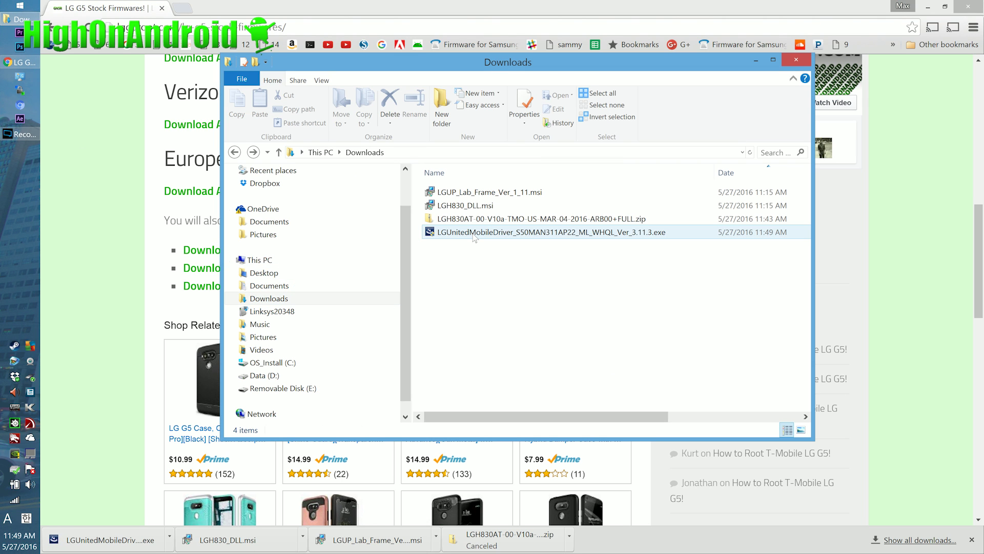
- Install the LG United Mobile USB driver, then check the LGUP installer and 1.83 GB firmware zip
{"action": "double_click", "coordinate": [475, 234]}
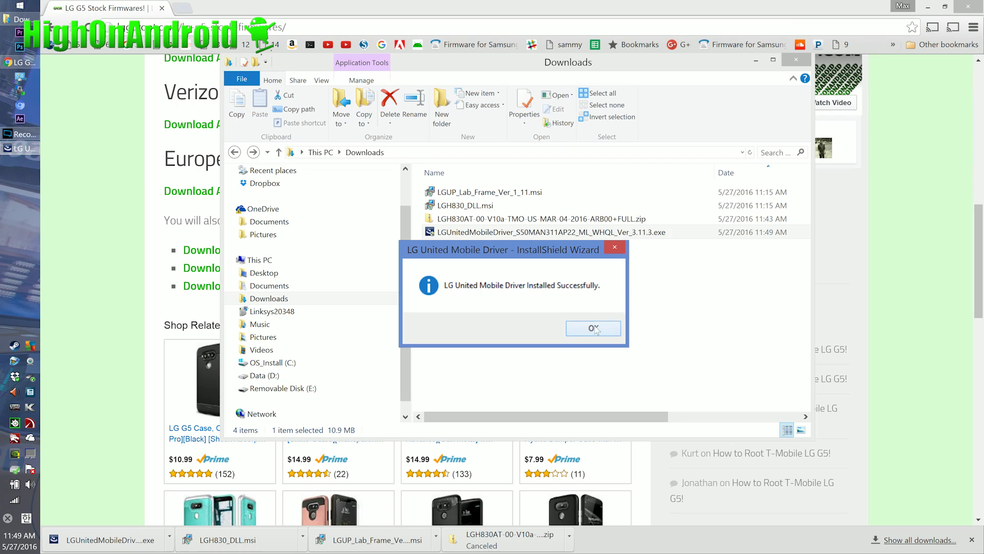
{"action": "left_click", "coordinate": [593, 328]}
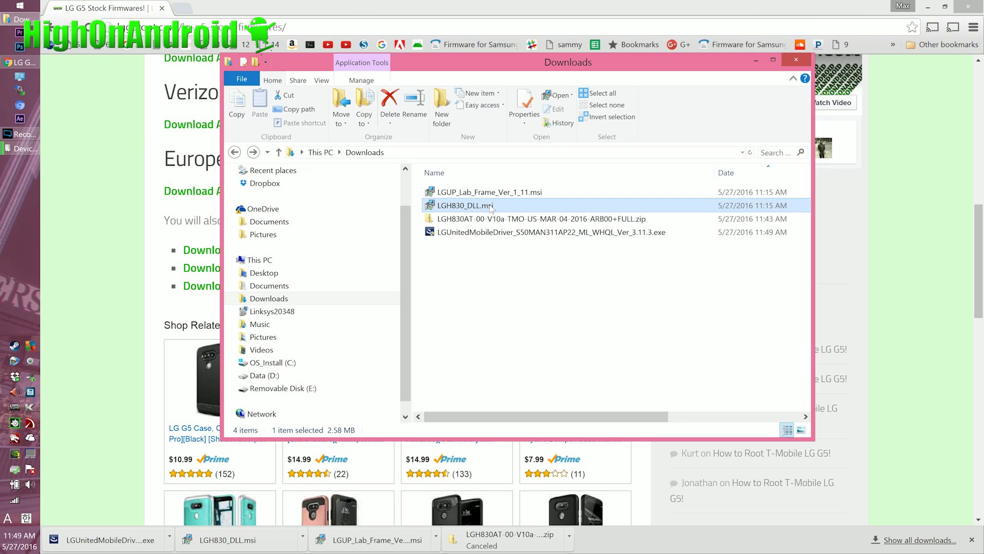
{"action": "mouse_move", "coordinate": [482, 208]}
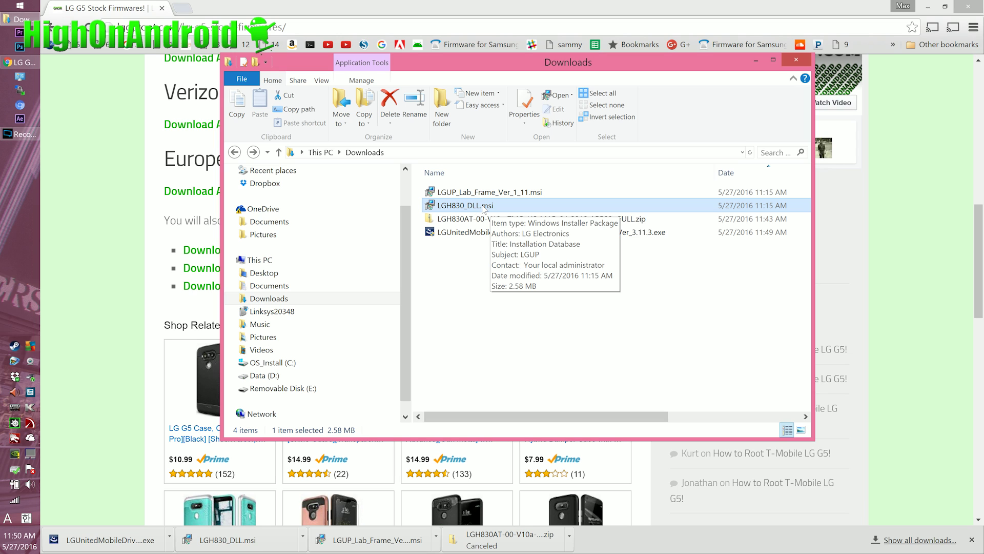
{"action": "left_click", "coordinate": [478, 193]}
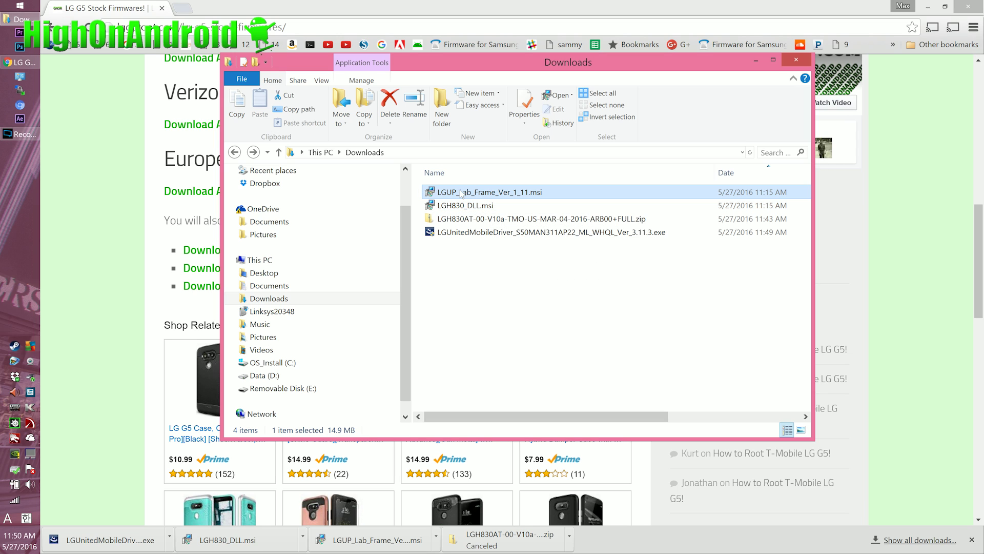
{"action": "left_click", "coordinate": [474, 227]}
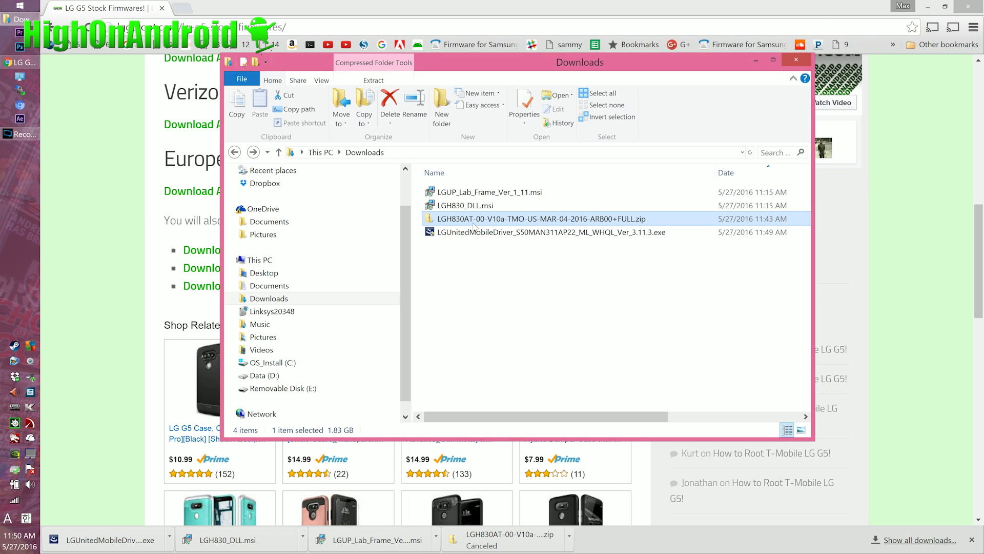
- Extract all contents of the T-Mobile firmware zip into a subfolder of Downloads
{"action": "double_click", "coordinate": [474, 225]}
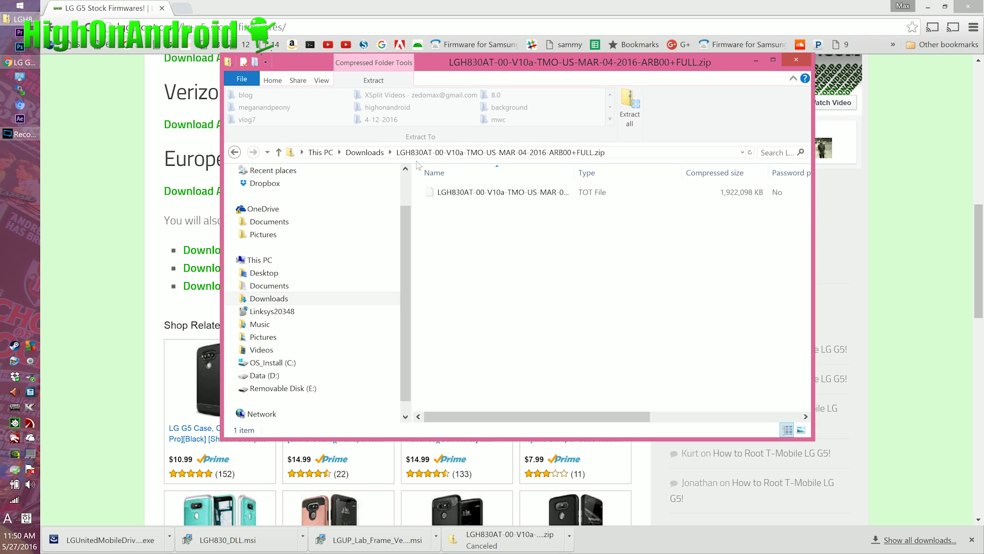
{"action": "left_click", "coordinate": [629, 112]}
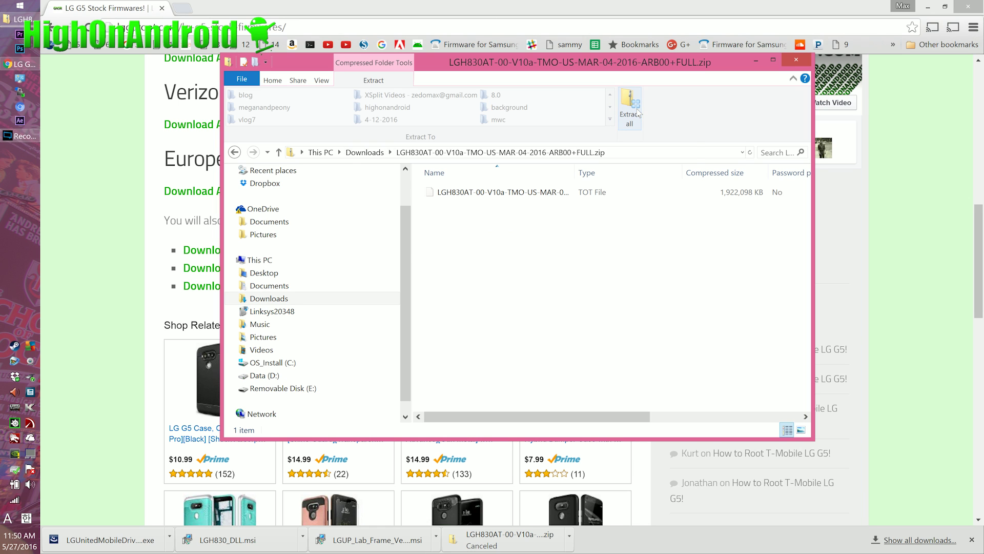
{"action": "left_click", "coordinate": [627, 409]}
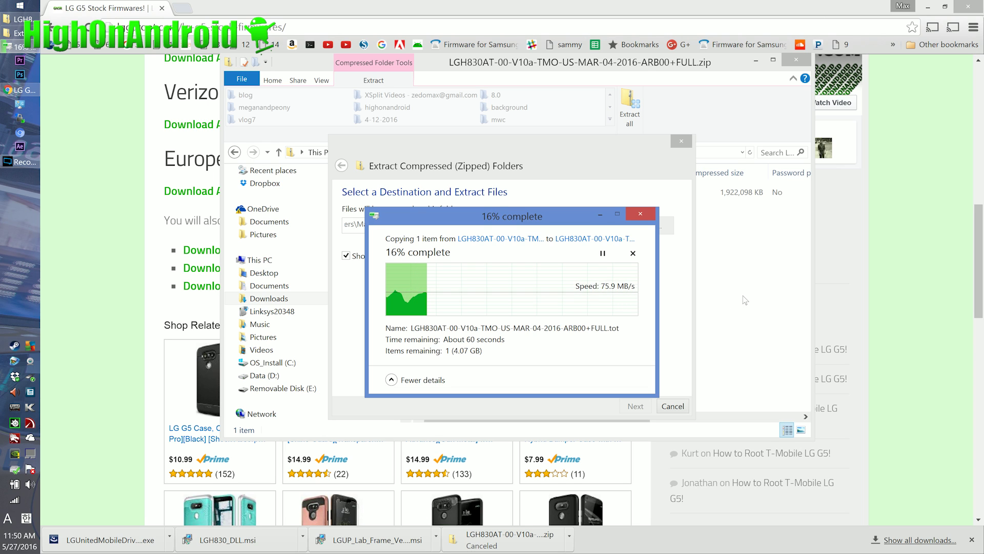
{"action": "left_click_drag", "start_coordinate": [513, 216], "coordinate": [712, 224]}
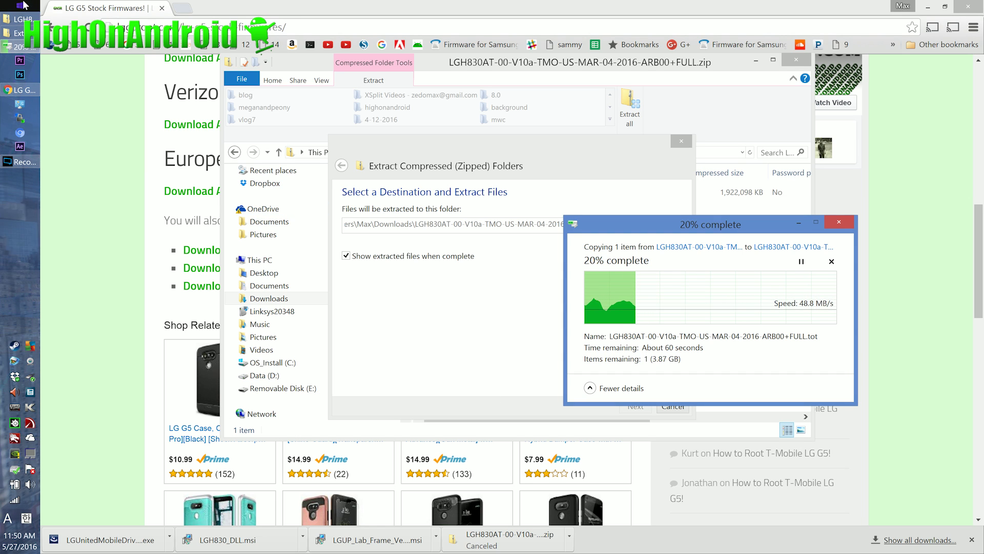
- Confirm in Device Manager that the phone appears as LGE AndroidNet USB Modem under Modems
{"action": "left_click", "coordinate": [21, 105]}
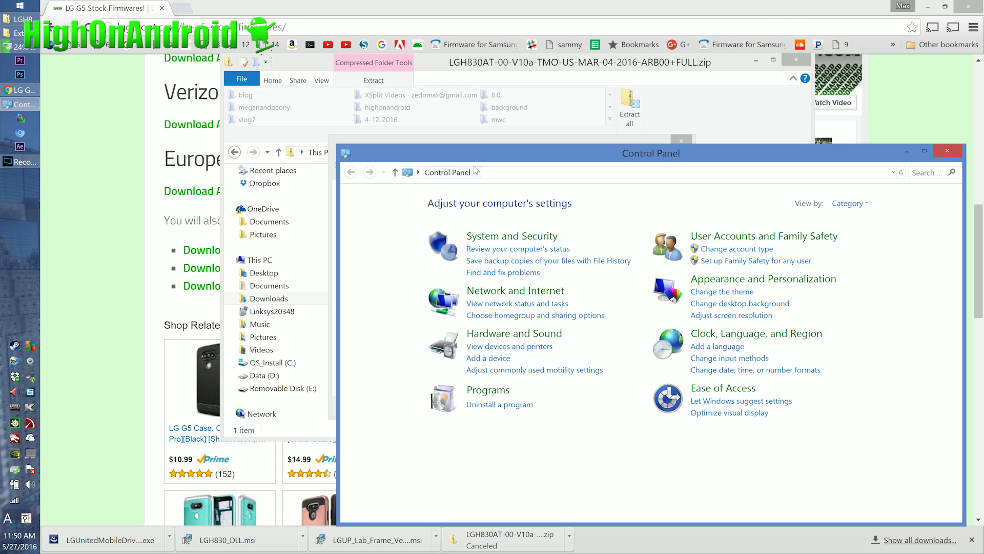
{"action": "left_click_drag", "start_coordinate": [474, 162], "coordinate": [234, 85]}
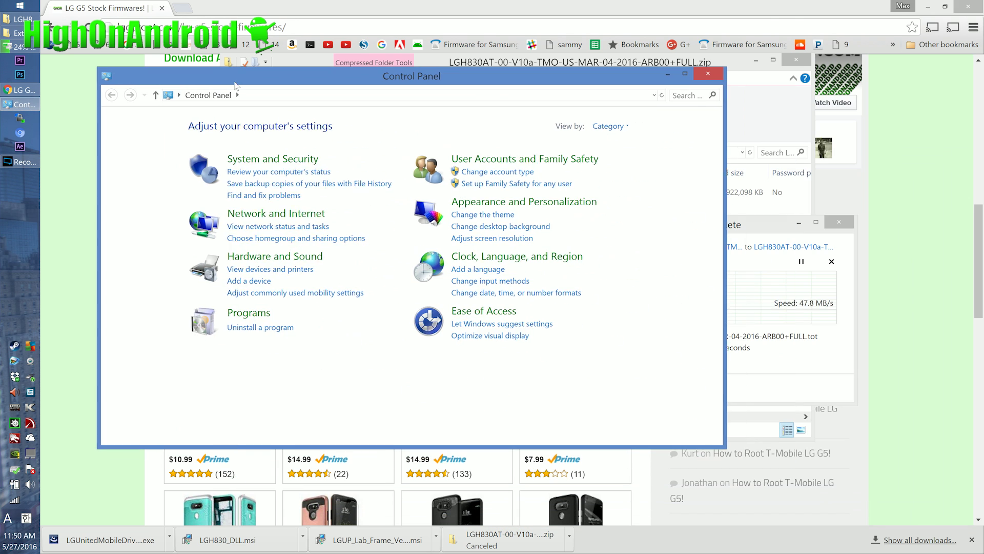
{"action": "left_click", "coordinate": [273, 256]}
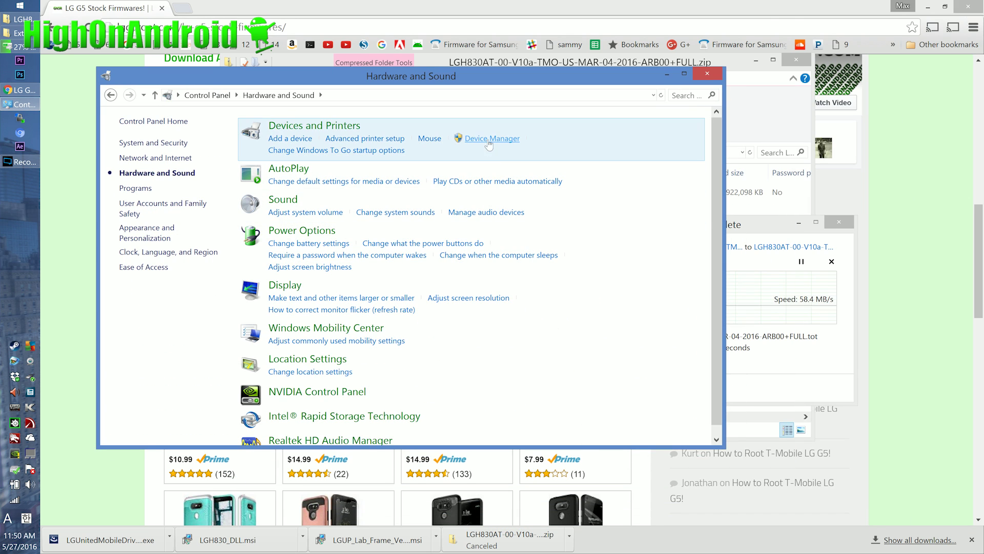
{"action": "left_click", "coordinate": [488, 140]}
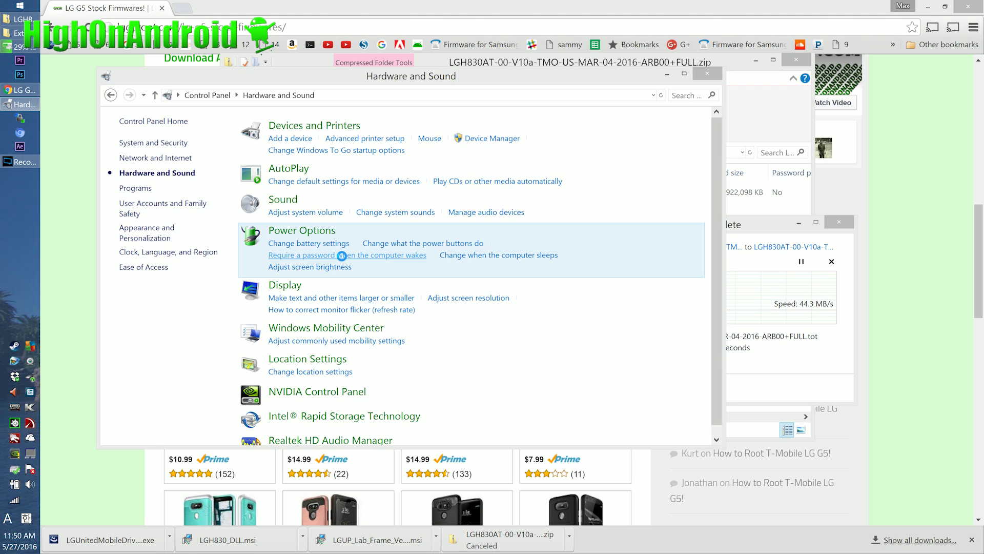
{"action": "double_click", "coordinate": [147, 237]}
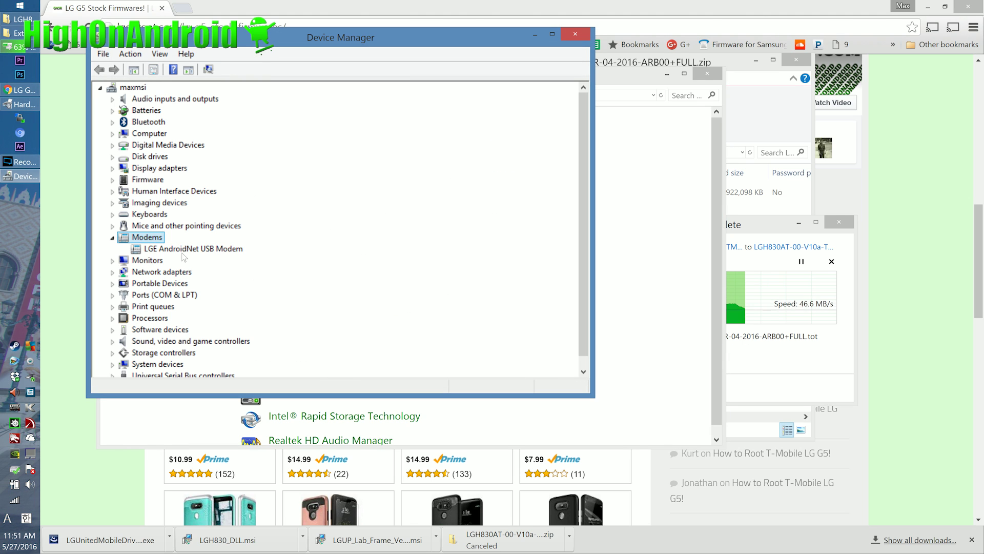
{"action": "left_click", "coordinate": [206, 251]}
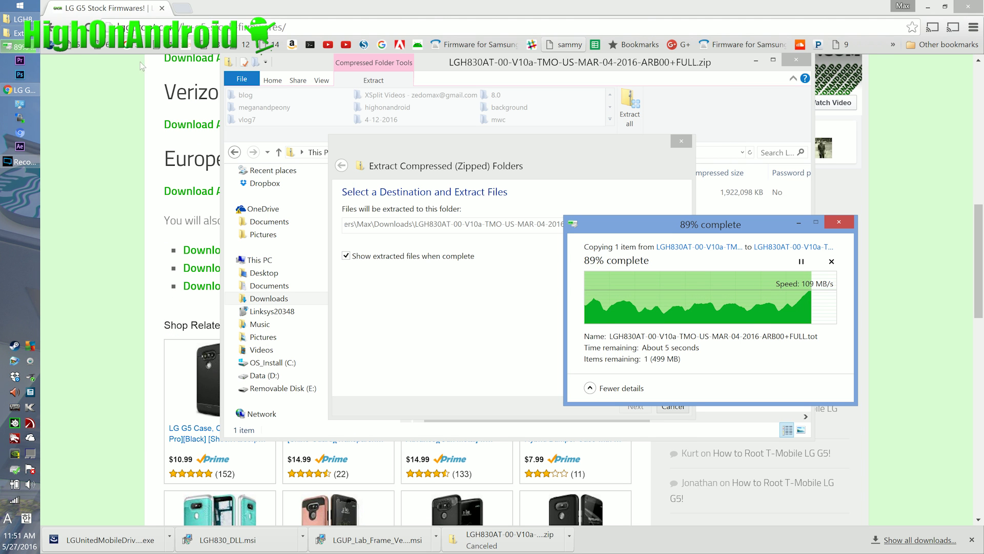
{"action": "left_click", "coordinate": [17, 6]}
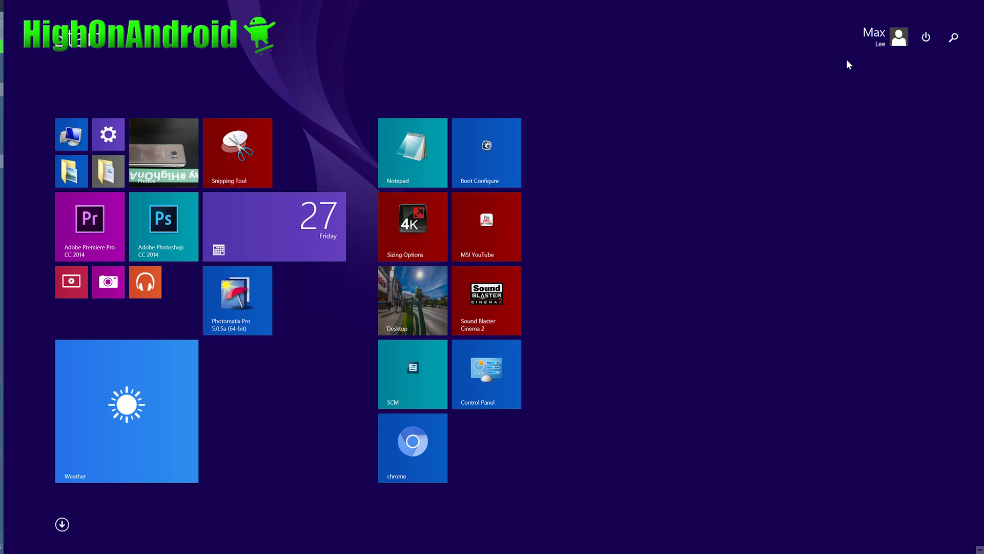
- Search the Start screen for 'lg' and launch LGUP, which detects the phone in standby
{"action": "left_click", "coordinate": [953, 37]}
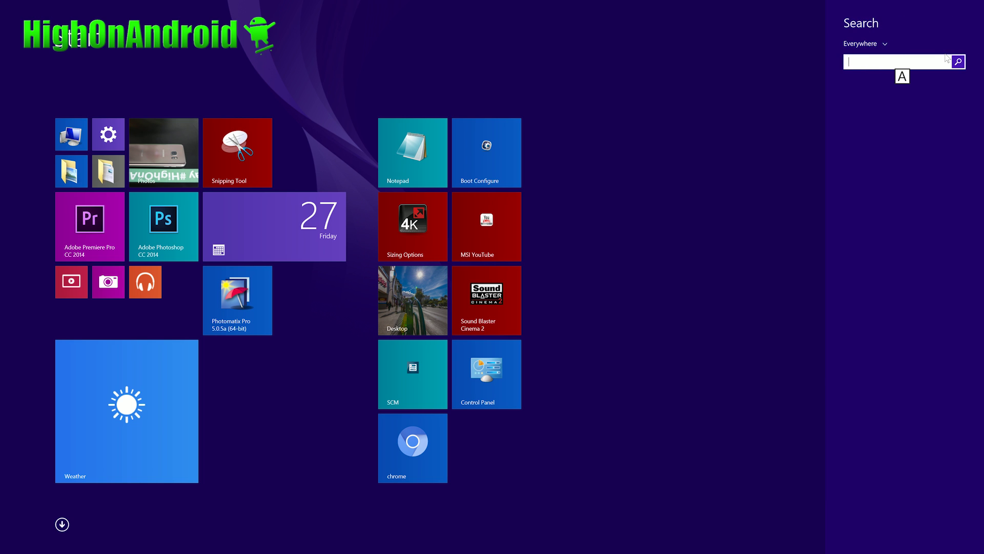
{"action": "type", "text": "lg"}
{"action": "key", "text": "super"}
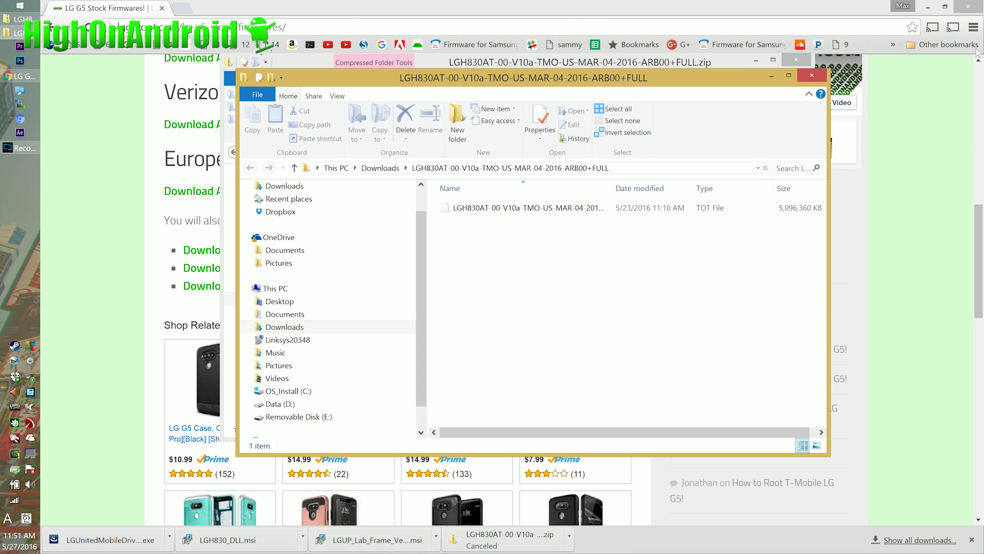
{"action": "key", "text": "super"}
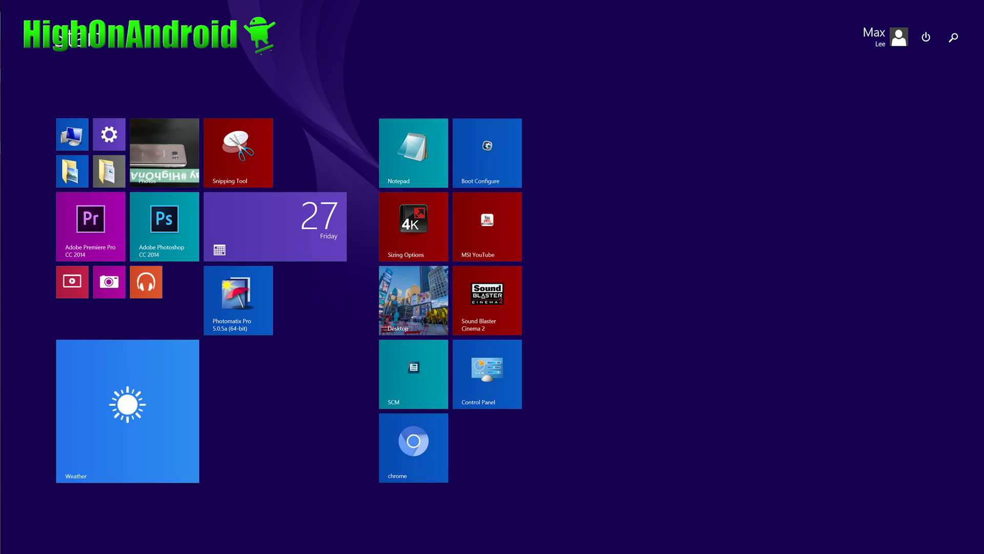
{"action": "left_click", "coordinate": [951, 38]}
{"action": "type", "text": "lgUP"}
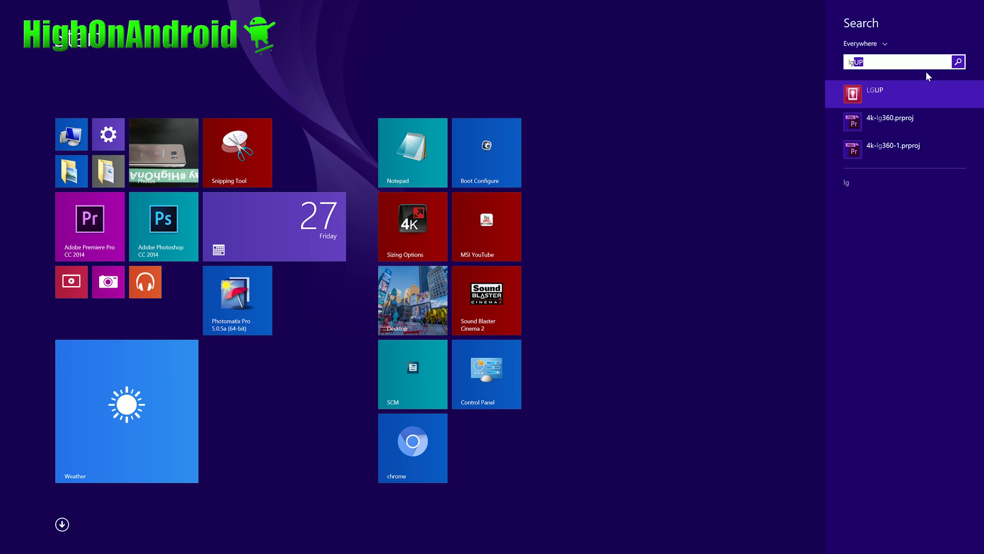
{"action": "left_click", "coordinate": [912, 88]}
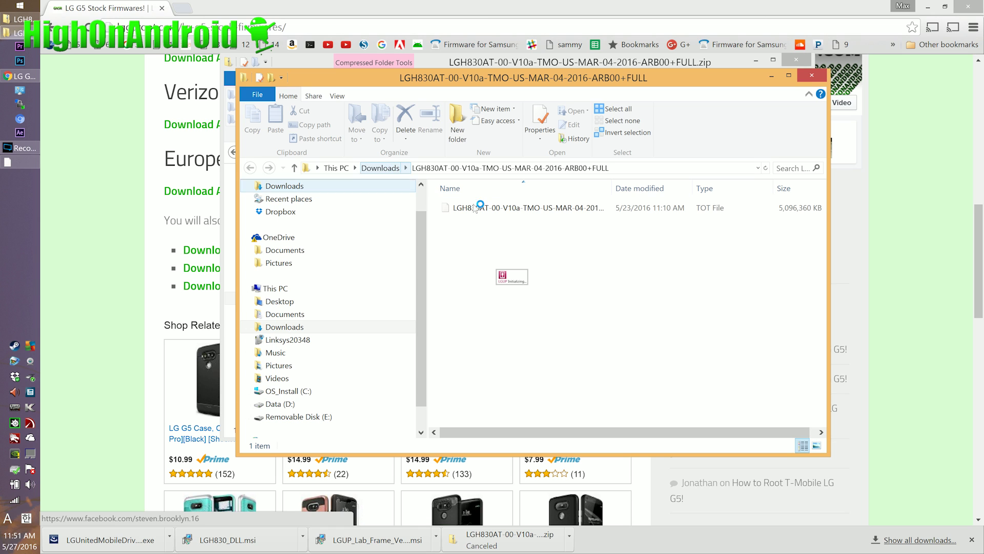
{"action": "left_click_drag", "start_coordinate": [610, 188], "coordinate": [785, 195]}
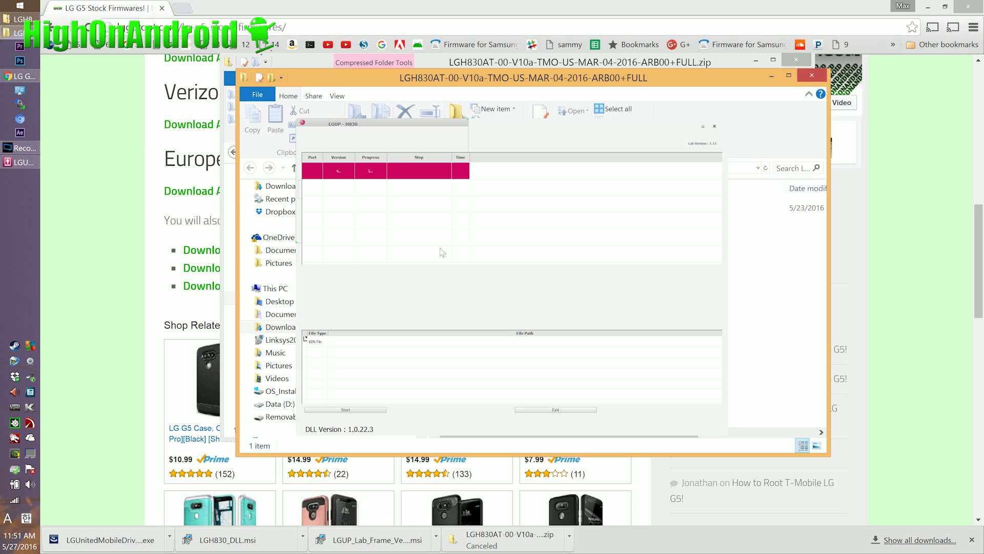
- Select LGUP's BIN File row and open its file browser to choose the firmware
{"action": "left_click", "coordinate": [384, 124]}
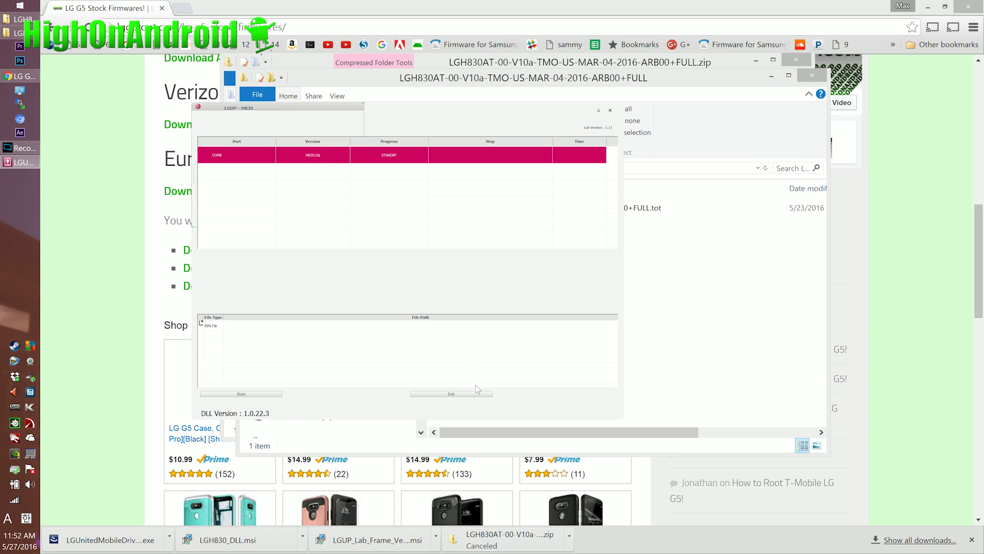
{"action": "left_click", "coordinate": [210, 326]}
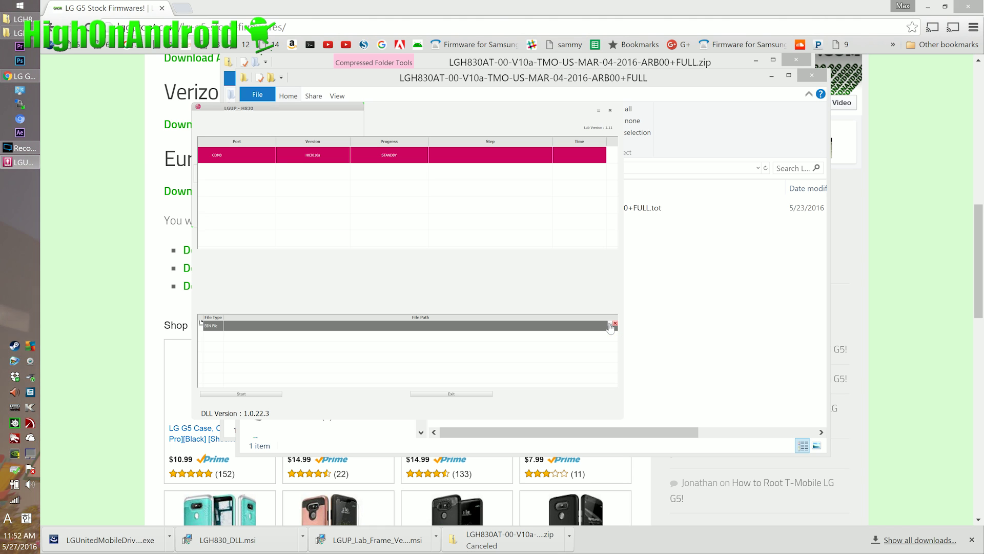
{"action": "left_click", "coordinate": [611, 326]}
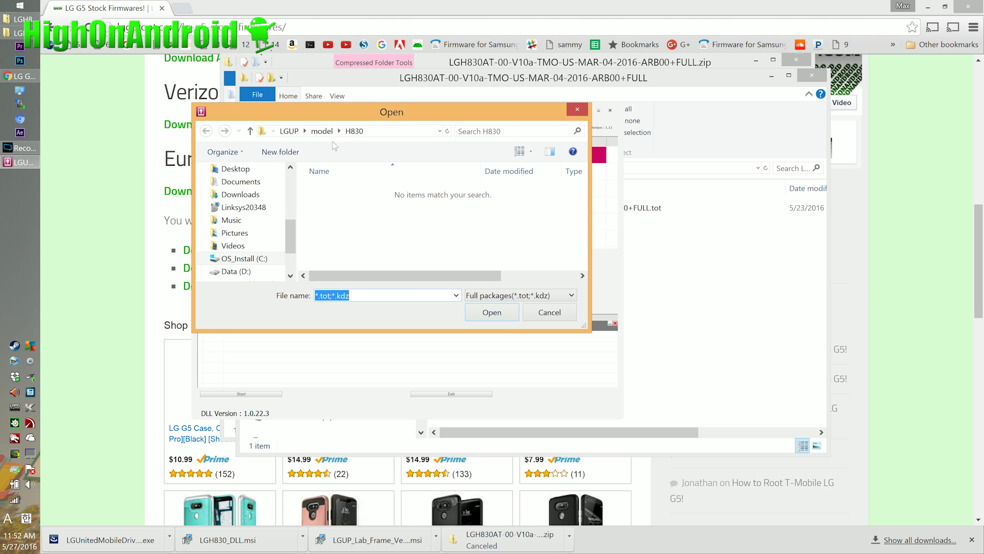
- Load LGH830AT-00-V10a-TMO-US-MAR-04-2016-ARB00+FULL.tot from the extracted Downloads folder as the BIN file
{"action": "left_click", "coordinate": [289, 131]}
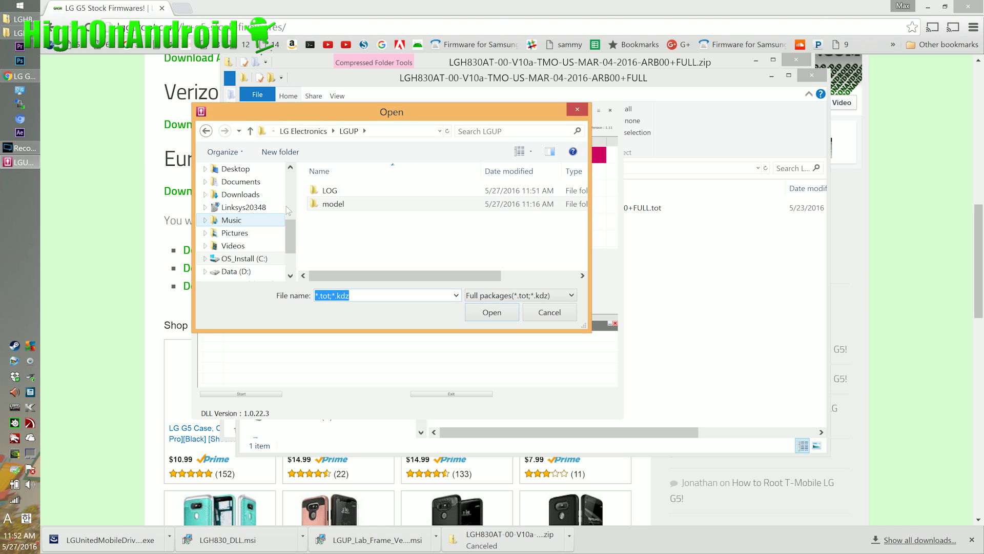
{"action": "scroll", "coordinate": [267, 216], "scroll_direction": "up", "scroll_amount": 3}
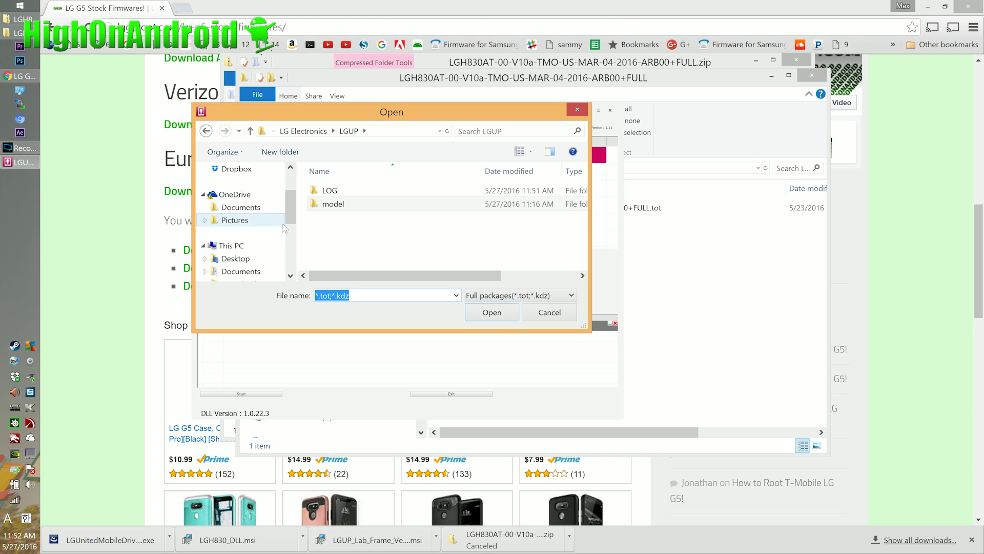
{"action": "scroll", "coordinate": [285, 228], "scroll_direction": "down", "scroll_amount": 3}
{"action": "left_click", "coordinate": [240, 195]}
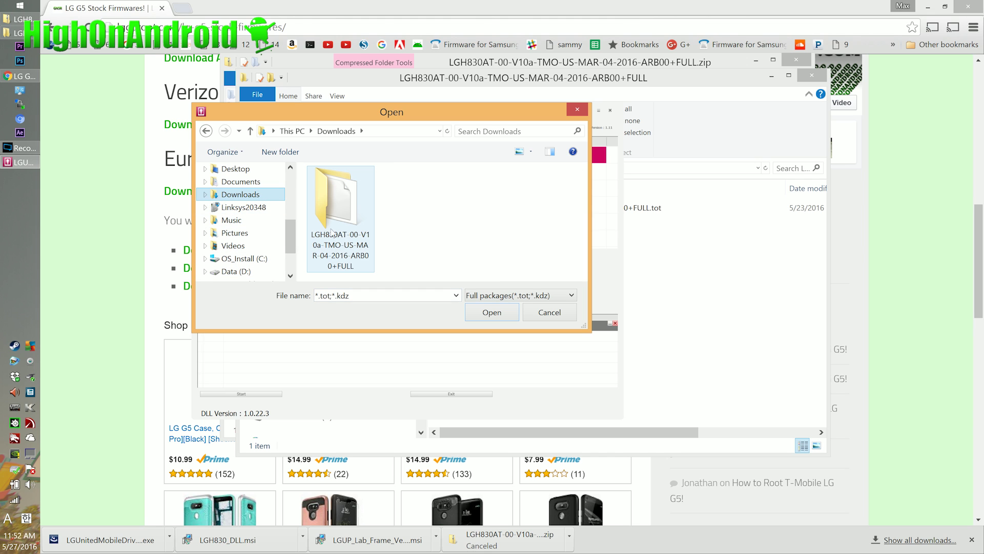
{"action": "double_click", "coordinate": [340, 215]}
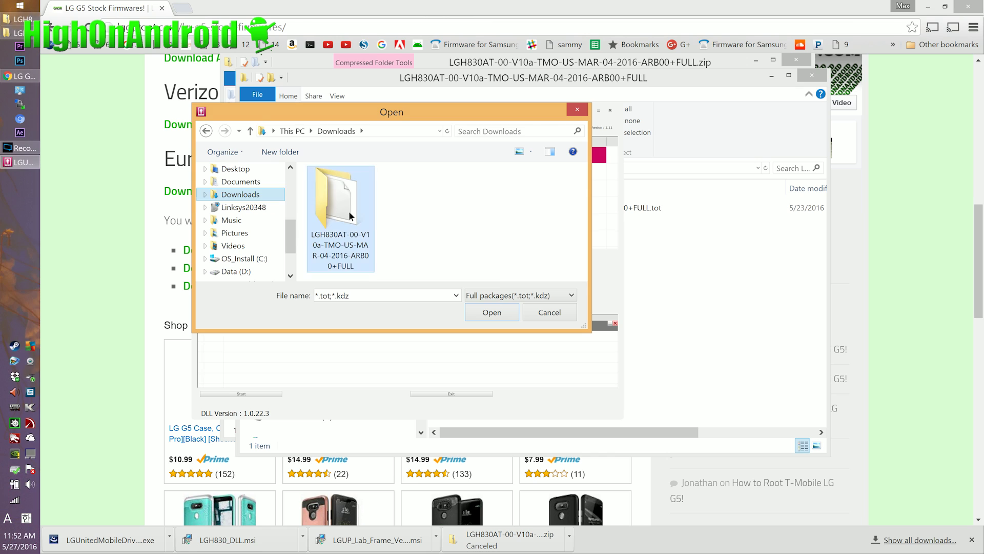
{"action": "left_click_drag", "start_coordinate": [481, 171], "coordinate": [552, 170]}
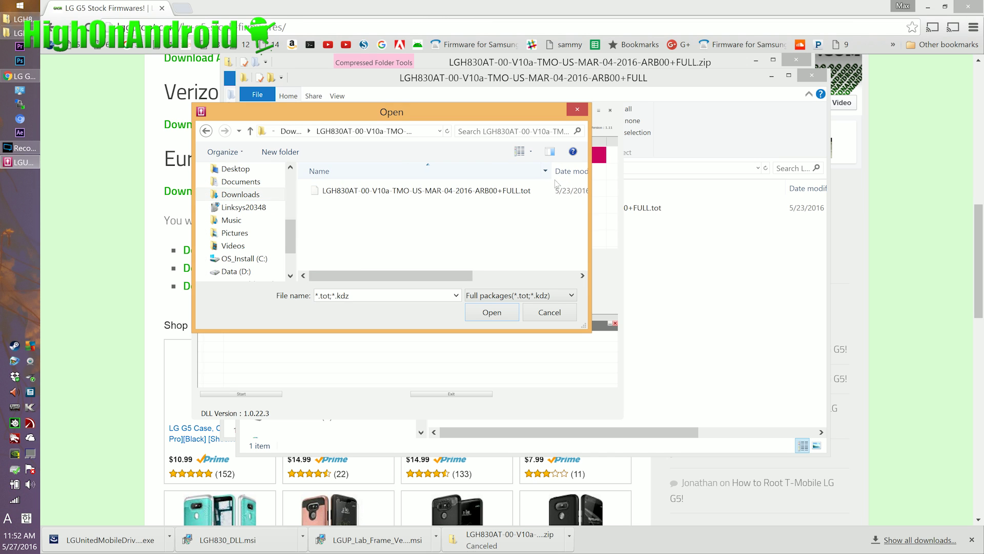
{"action": "left_click", "coordinate": [490, 197]}
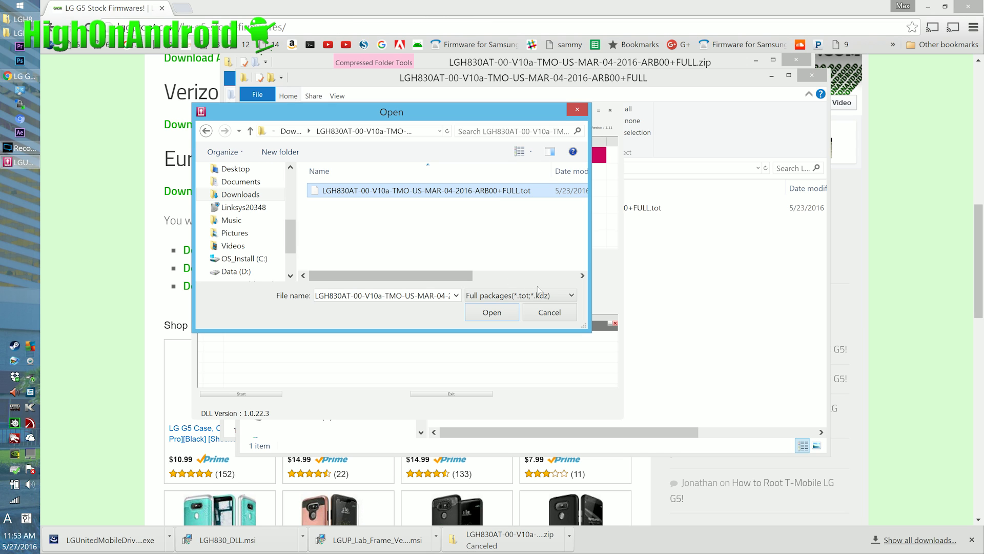
{"action": "left_click", "coordinate": [491, 312]}
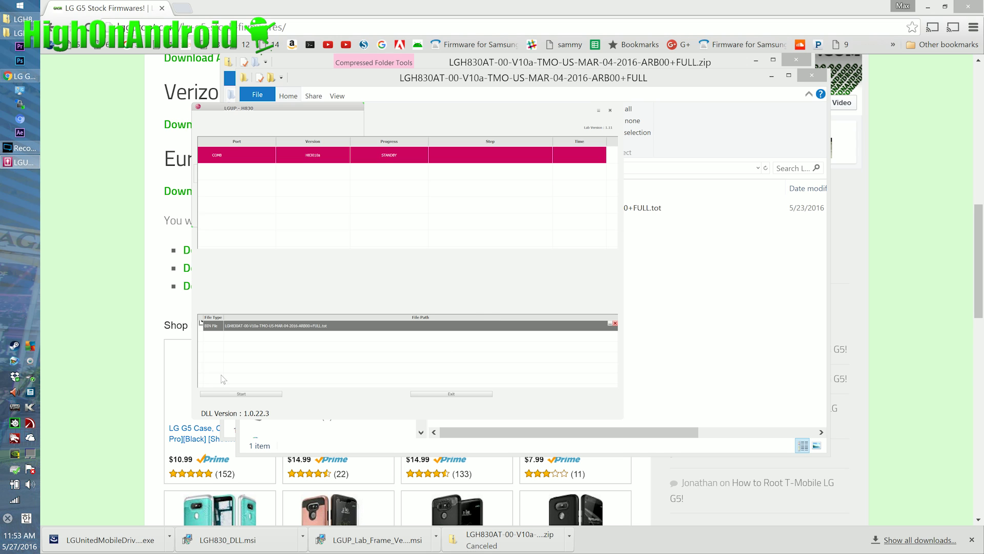
- Start flashing the T-Mobile V10a stock firmware and let it run to 100% complete
{"action": "left_click", "coordinate": [241, 393]}
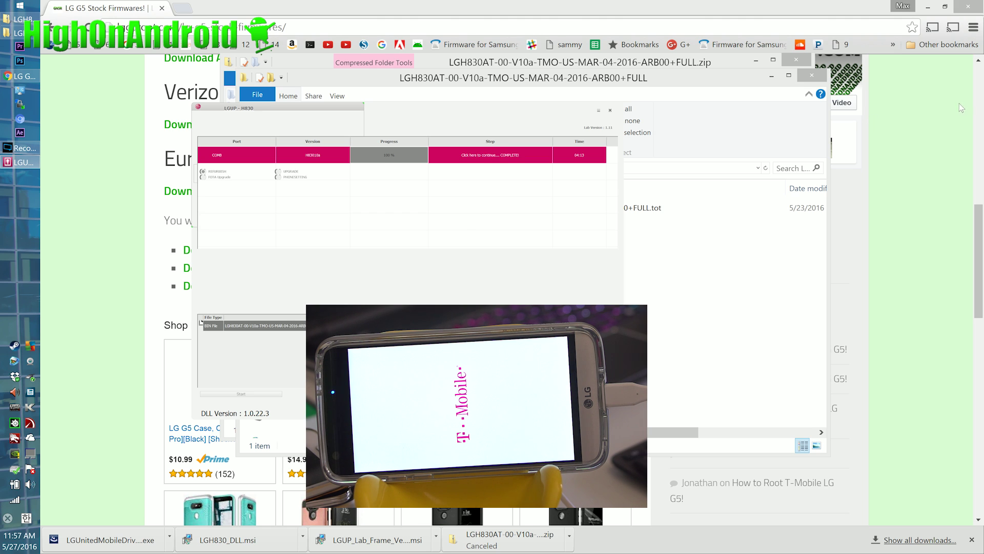
- Close LGUP once the flash finishes, leaving the phone rebooting to T-Mobile setup
{"action": "left_click", "coordinate": [610, 110]}
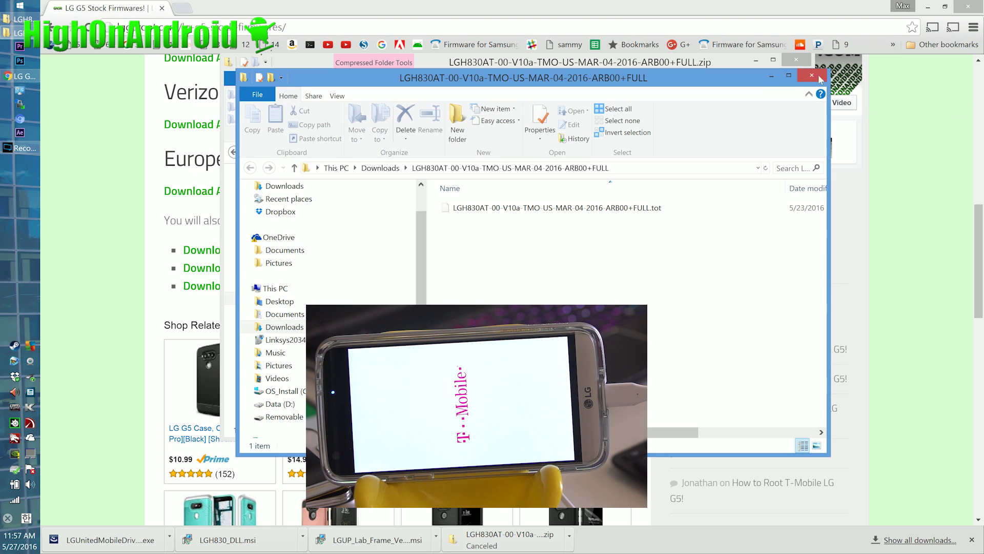